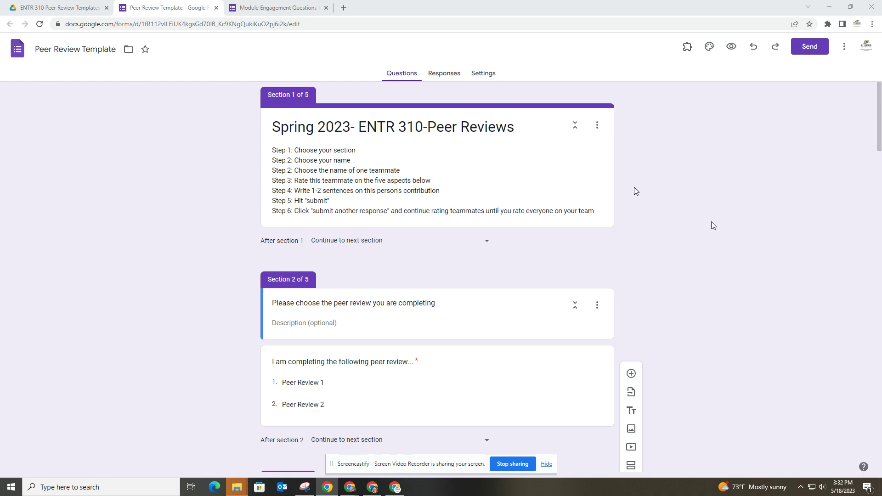
Step: Examine the peer review form's sections, from the review and class section questions through the name lists and teammate rating scales
scroll(634, 191, down, 4)
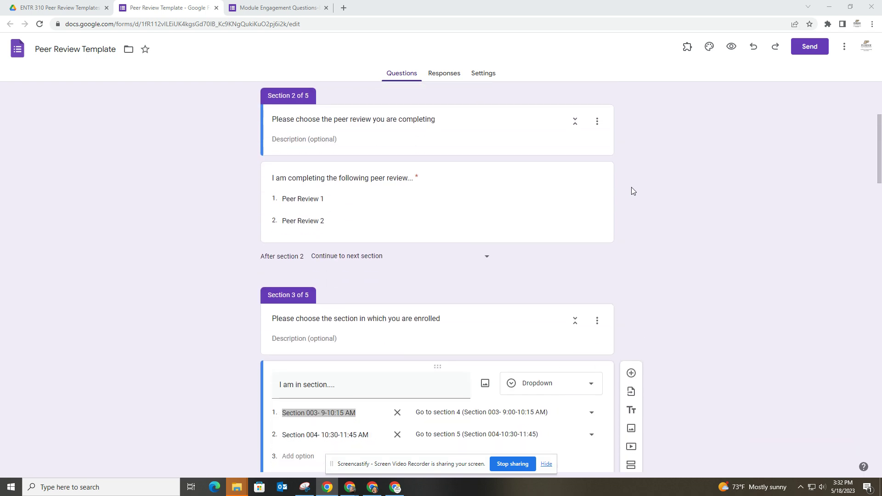
click(488, 203)
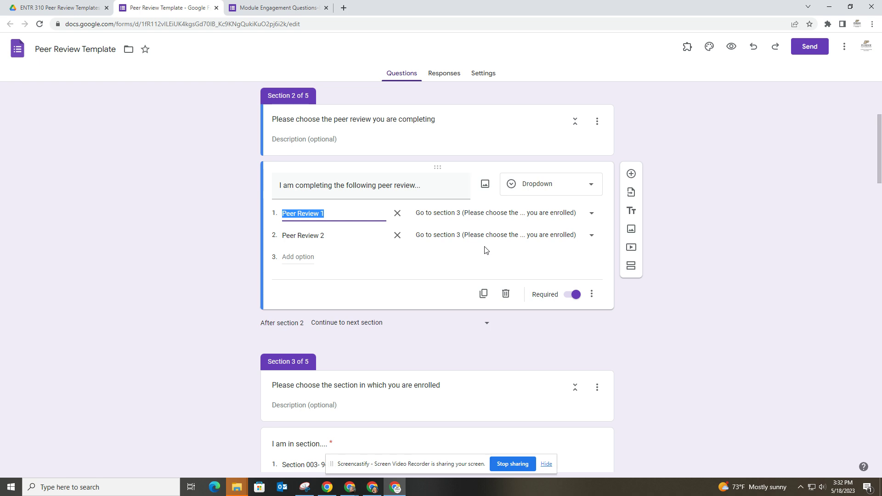
scroll(486, 251, down, 2)
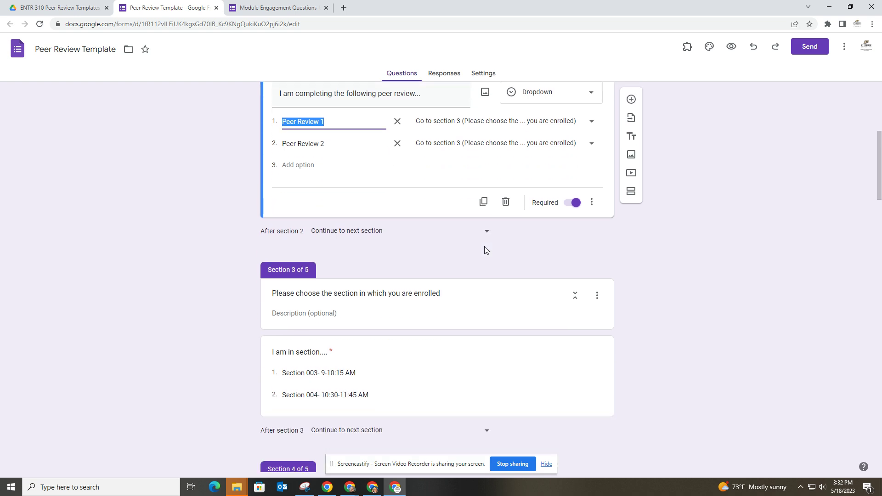
scroll(486, 250, down, 3)
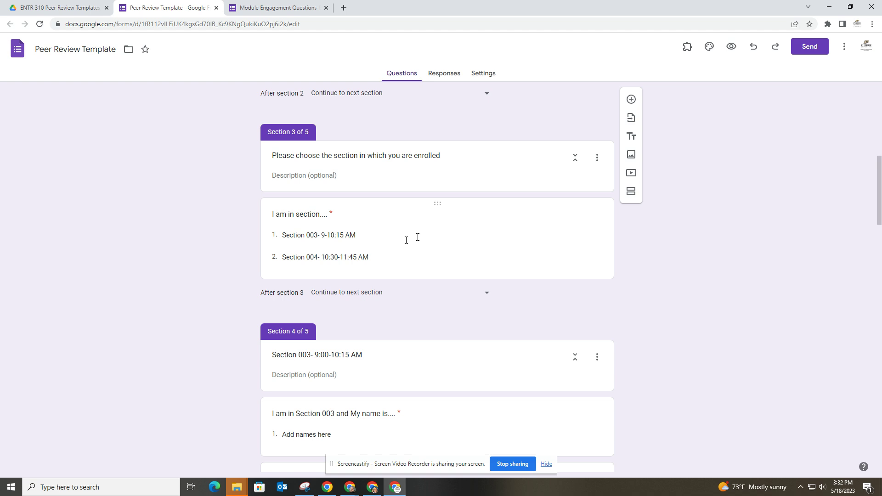
click(405, 239)
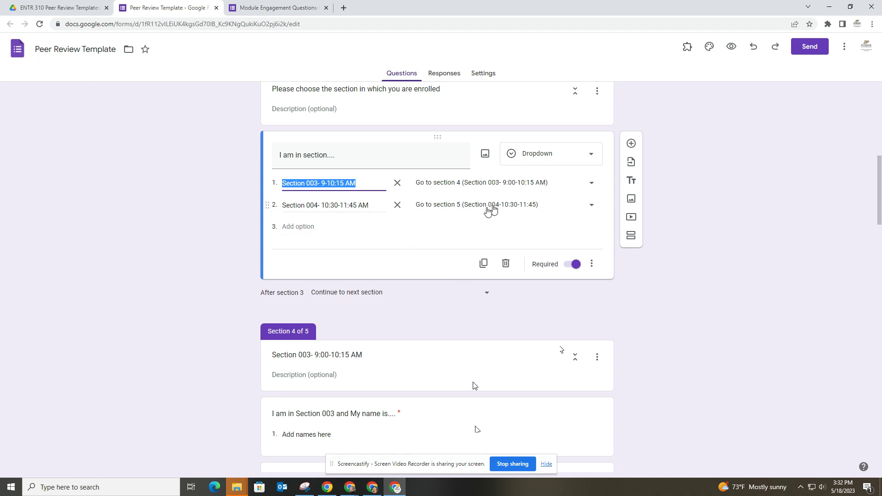
scroll(492, 216, down, 10)
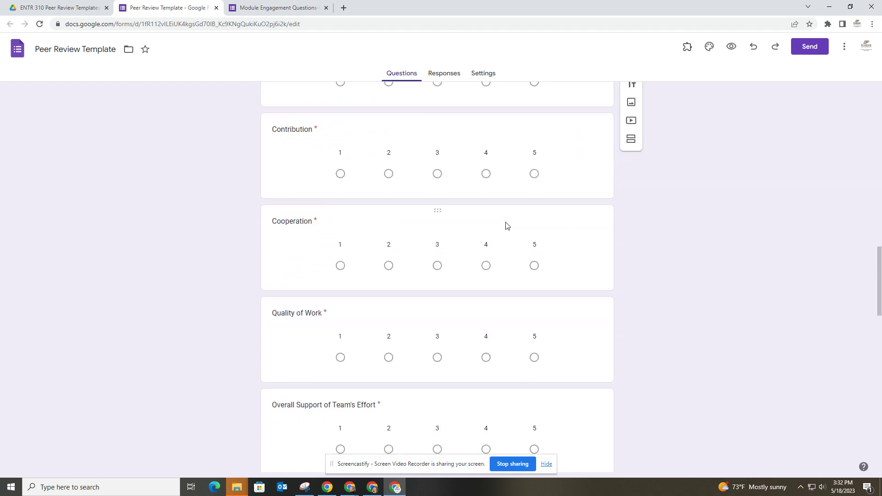
scroll(506, 225, down, 8)
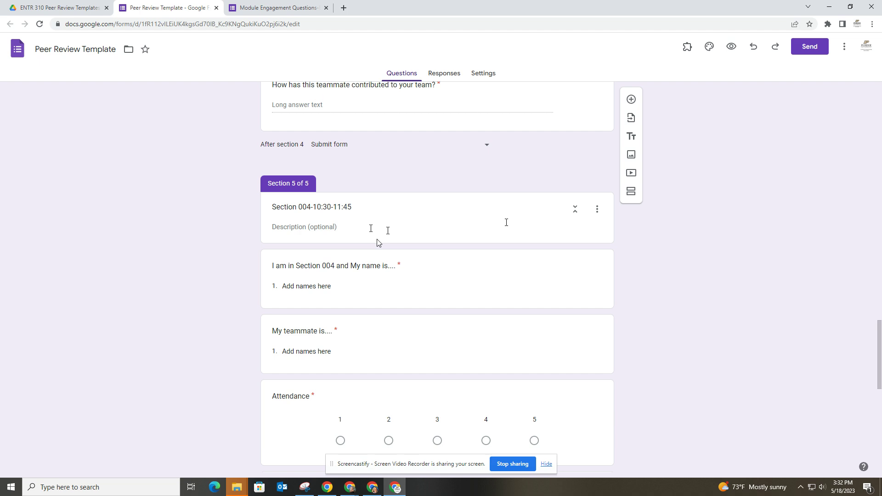
scroll(378, 242, up, 20)
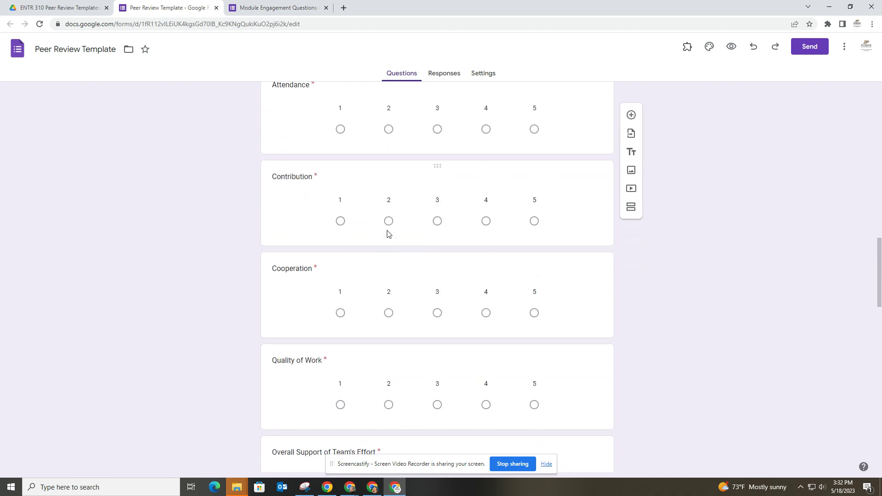
scroll(387, 234, up, 2)
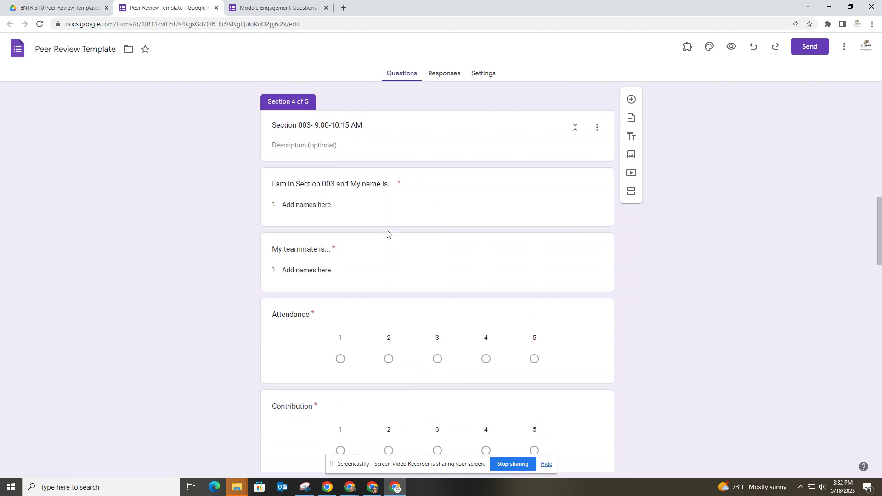
scroll(387, 234, up, 1)
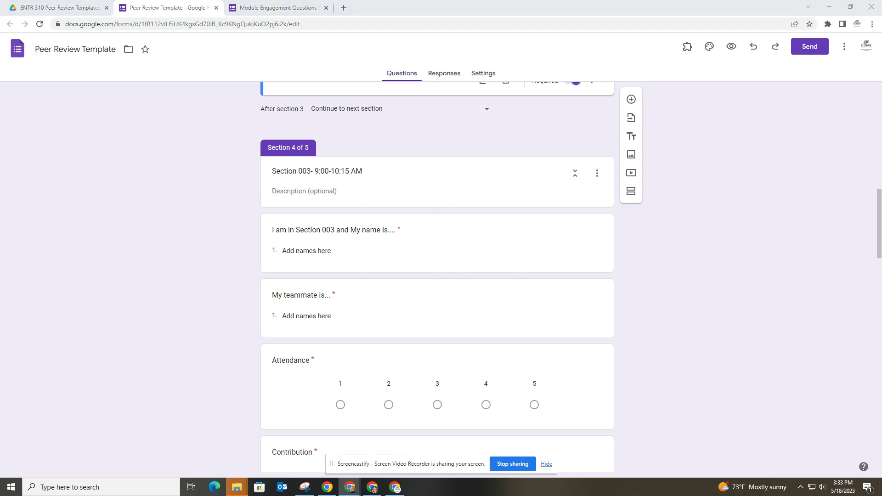
Step: Switch to the Brightspace test course in a maximized window and open the export options for its grades
drag(473, 35, 460, 23)
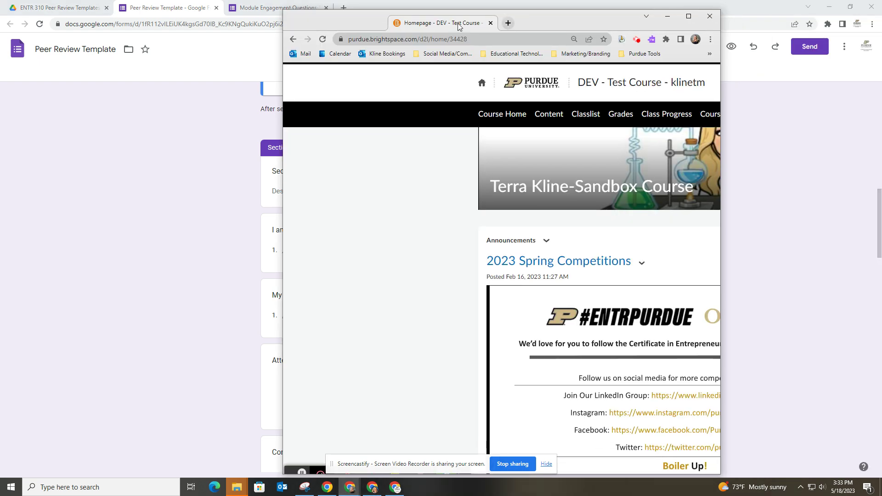
click(688, 17)
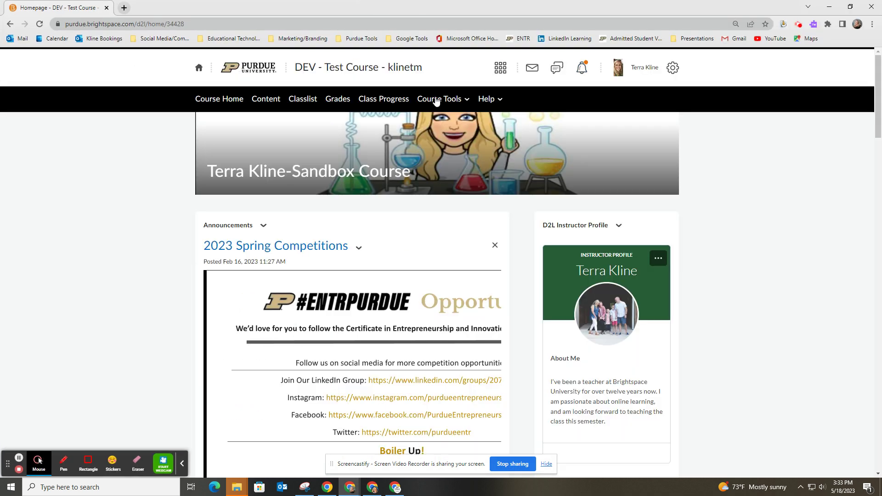
click(331, 101)
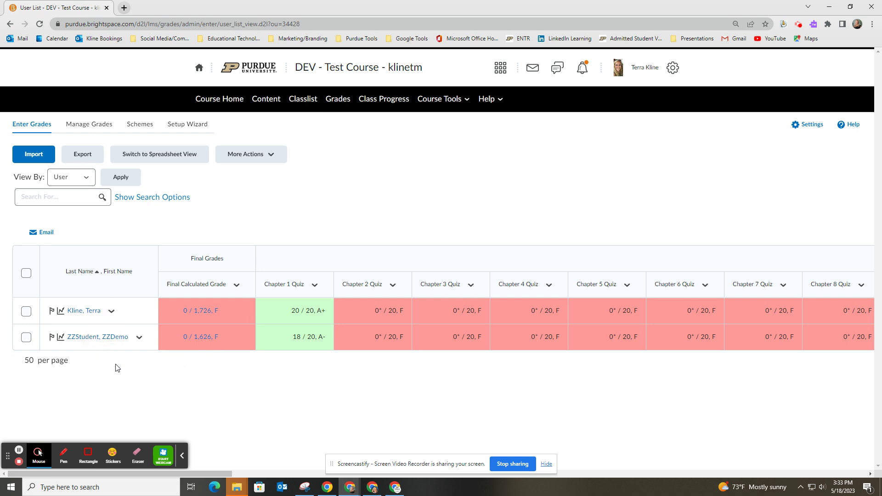
click(85, 162)
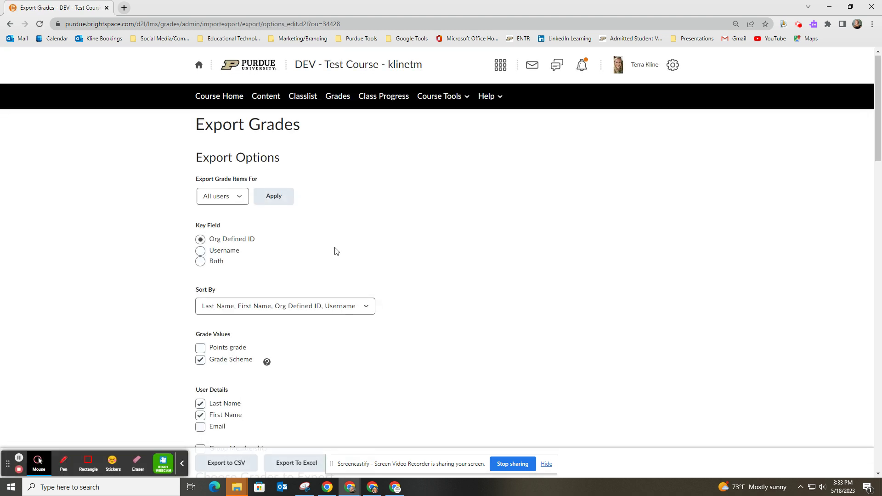
Step: Exclude the Grade Scheme value and the Final Adjusted Grade item from the grade export
scroll(335, 253, down, 1)
click(200, 318)
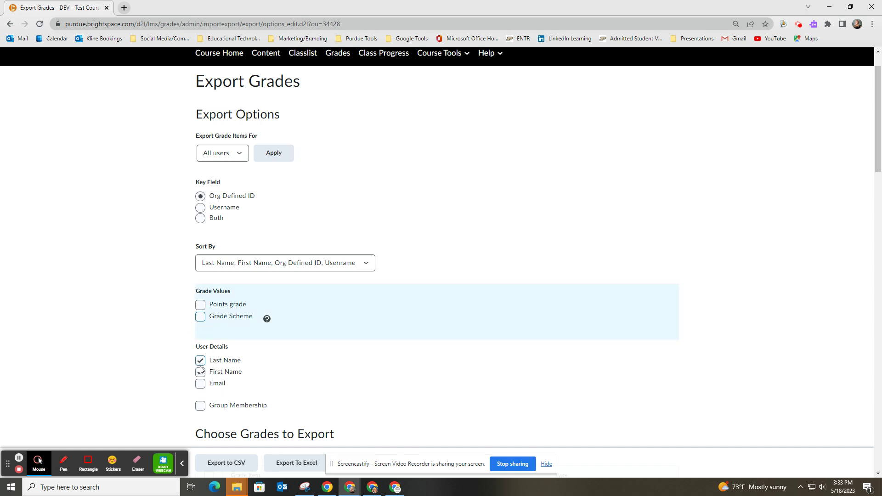
scroll(328, 338, down, 7)
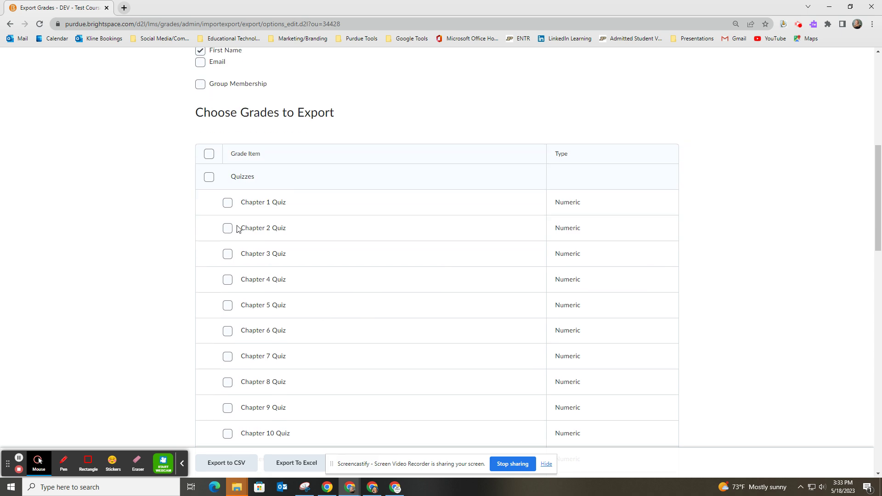
scroll(279, 397, down, 8)
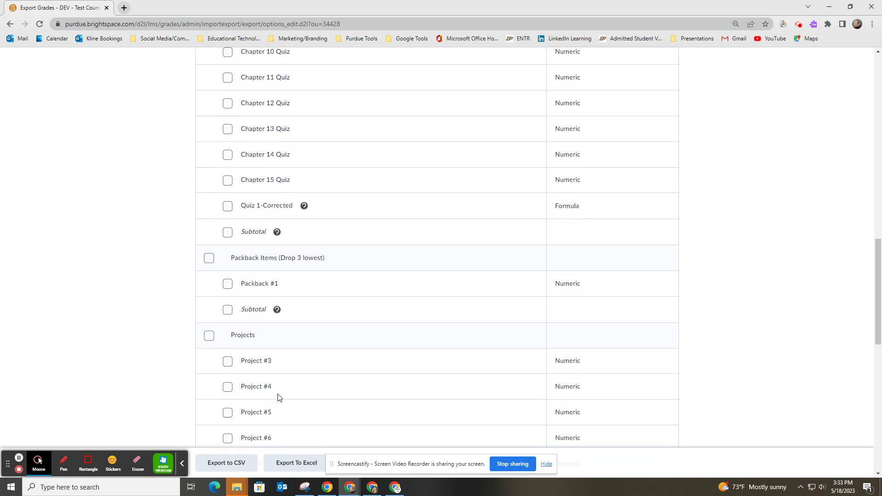
scroll(278, 397, down, 10)
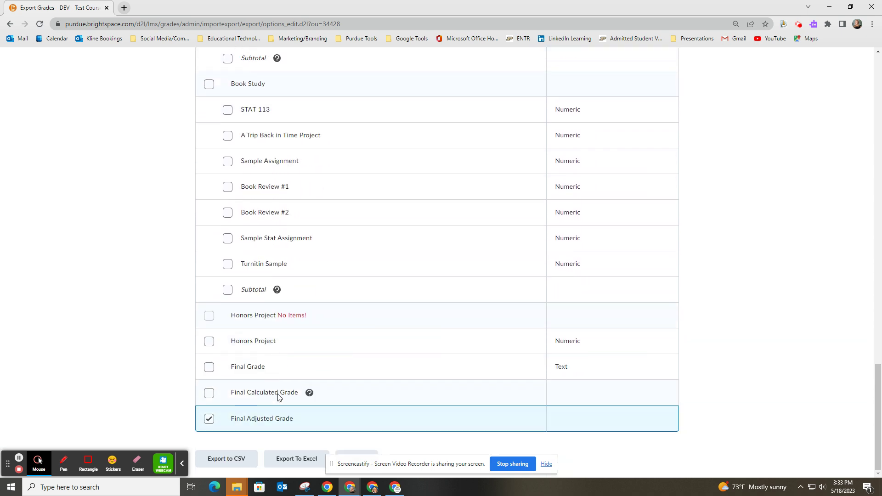
click(209, 418)
scroll(294, 366, up, 5)
scroll(295, 366, up, 16)
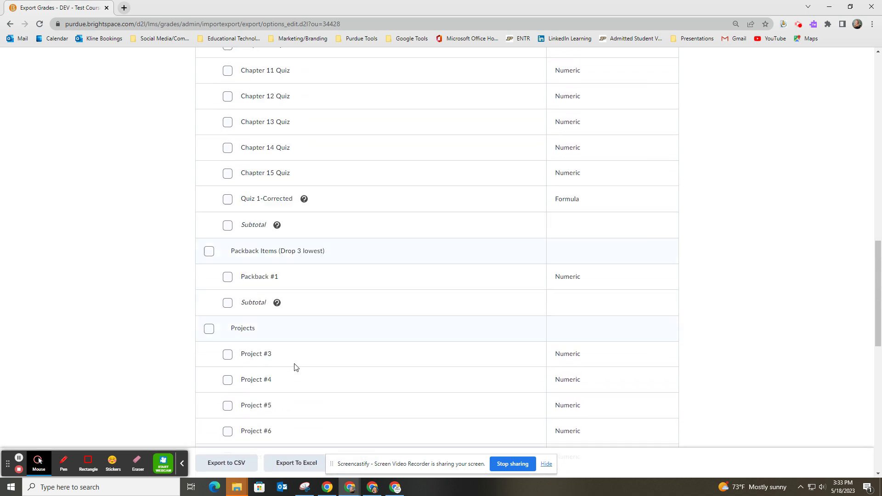
scroll(371, 292, down, 2)
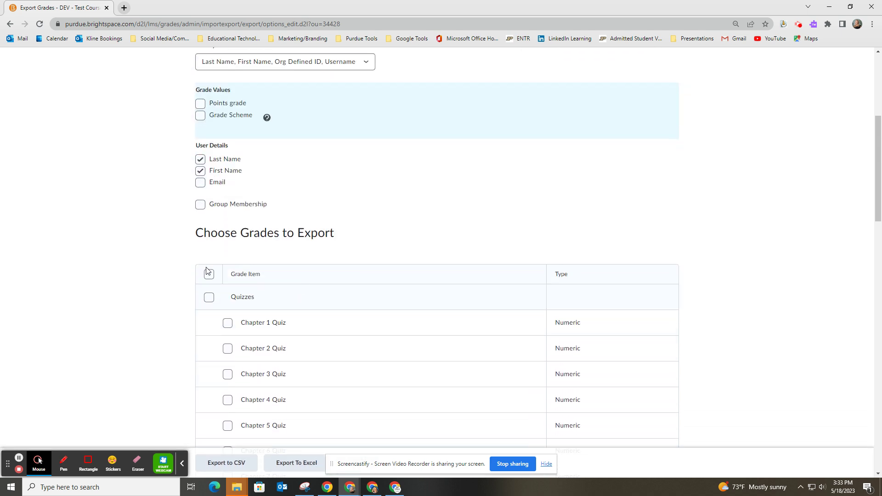
click(209, 274)
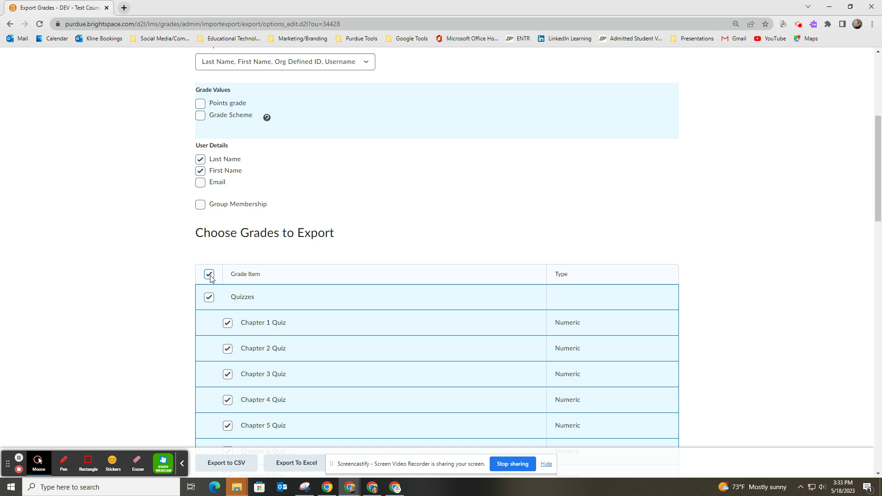
click(208, 274)
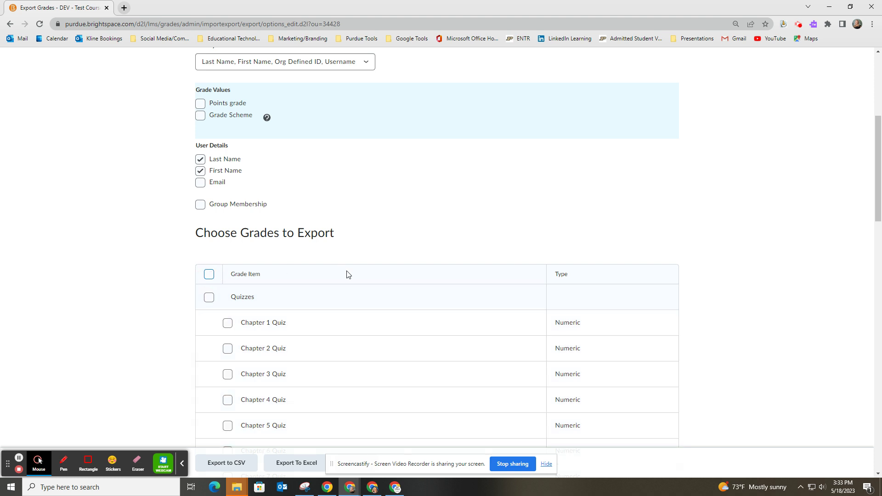
Step: Export the student list to Excel with no grade items selected and download the resulting file
scroll(376, 271, down, 13)
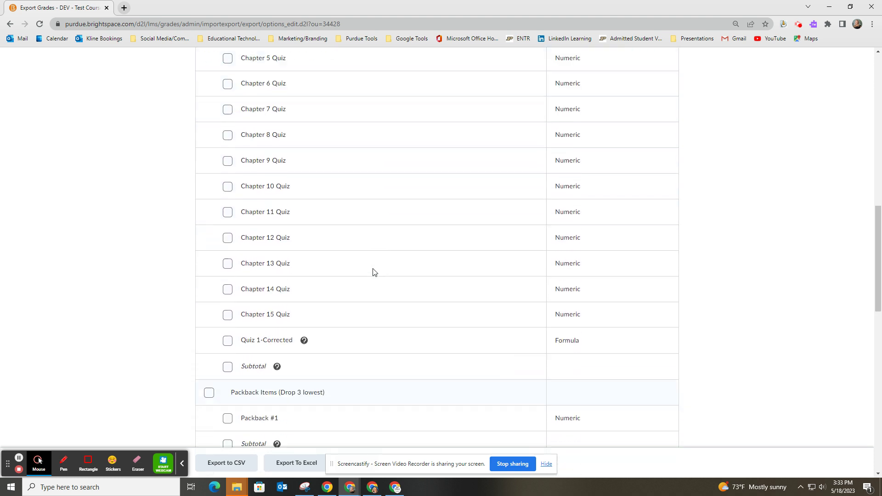
scroll(372, 272, down, 4)
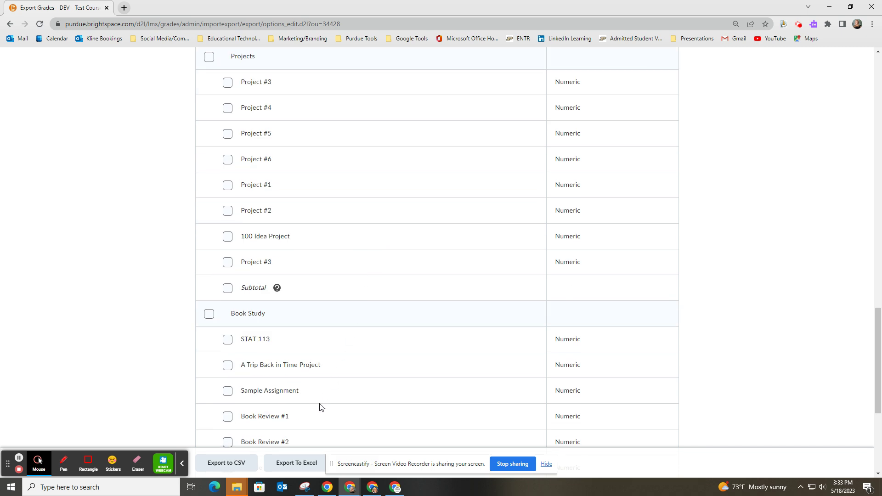
click(296, 465)
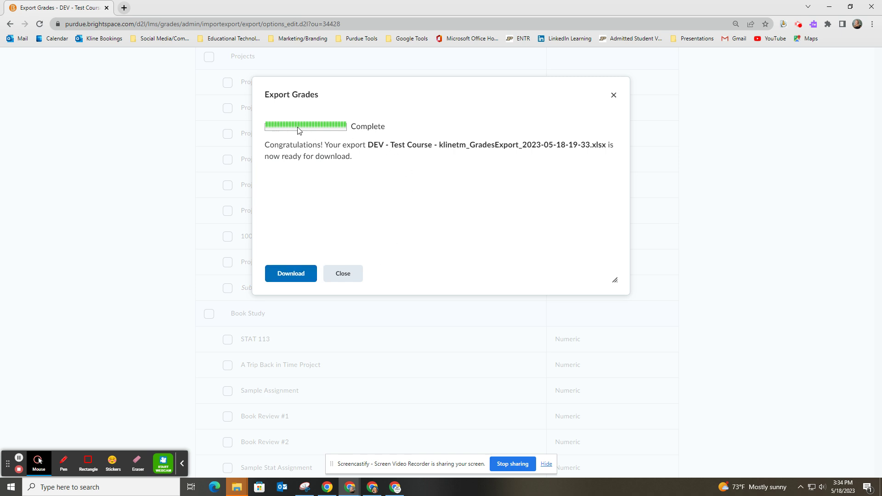
click(315, 272)
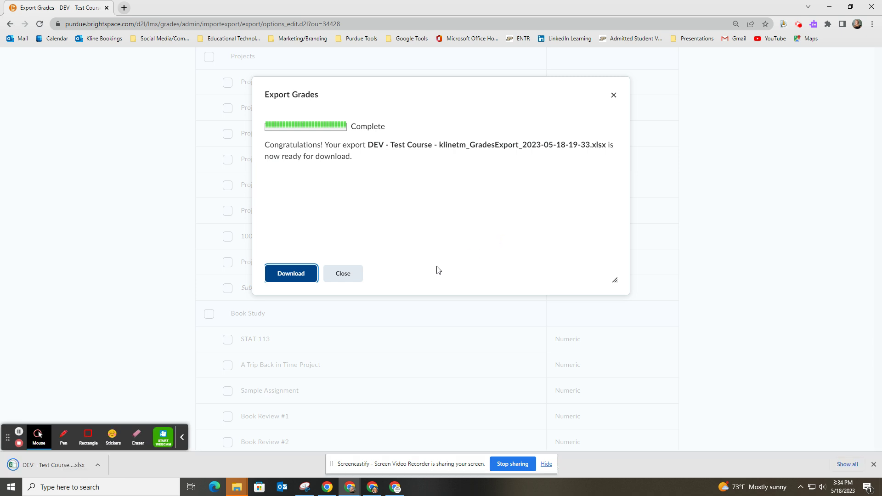
Step: Open the downloaded grades export workbook in Excel and enable editing
click(52, 465)
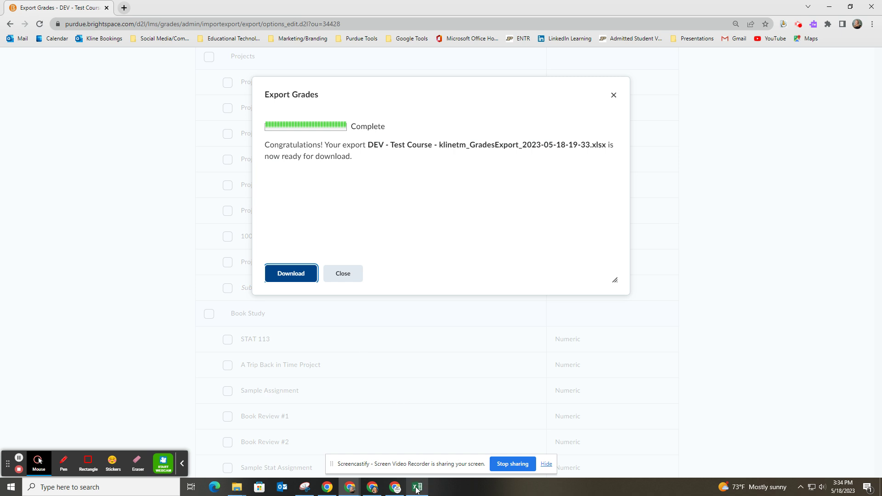
click(417, 487)
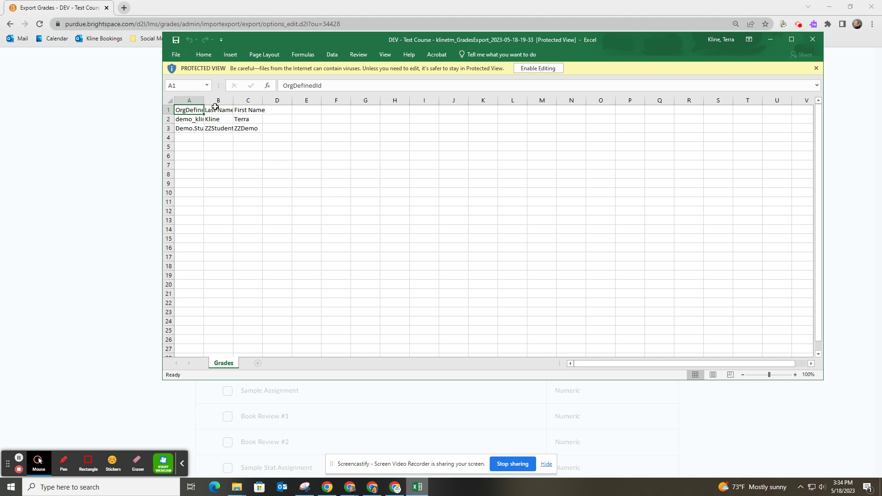
click(539, 69)
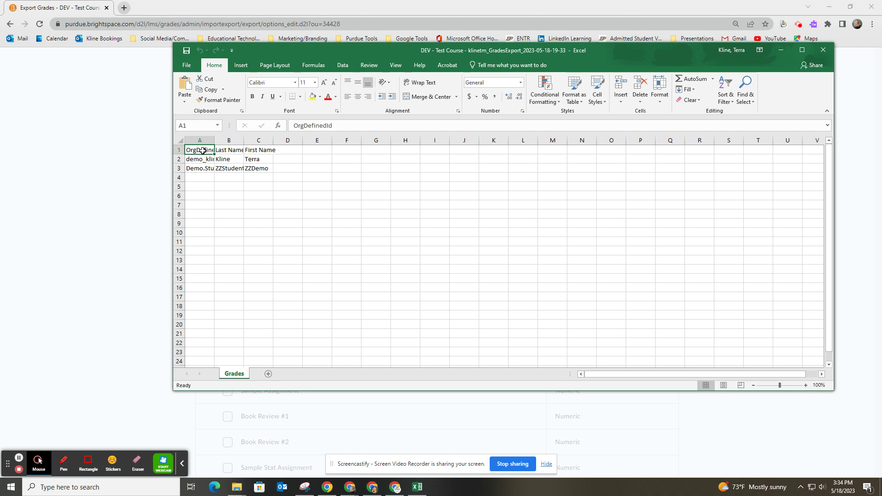
Step: Clear the header labels in A1:C1 and sort the list A to Z by last name in column B, expanding the selection
drag(203, 150, 250, 150)
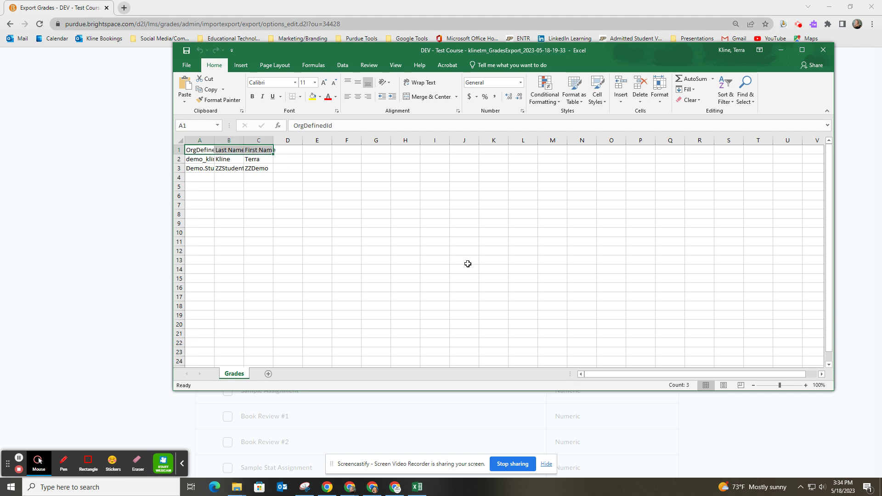
key(Delete)
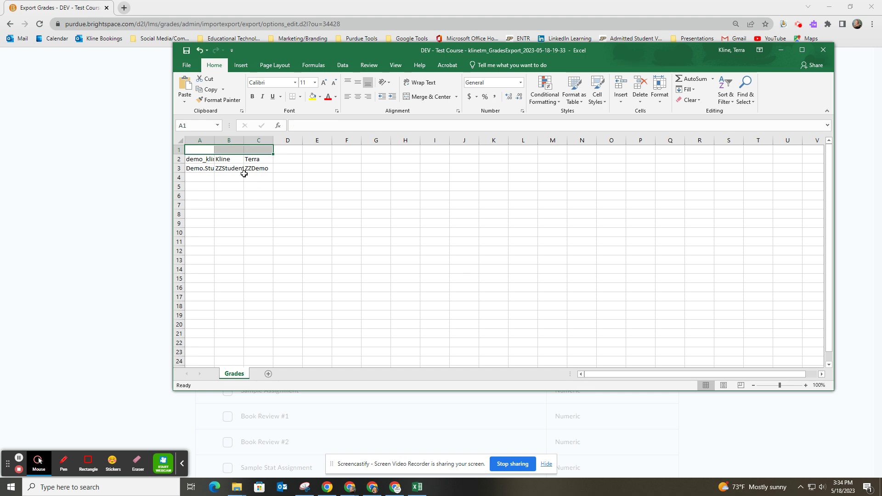
click(232, 140)
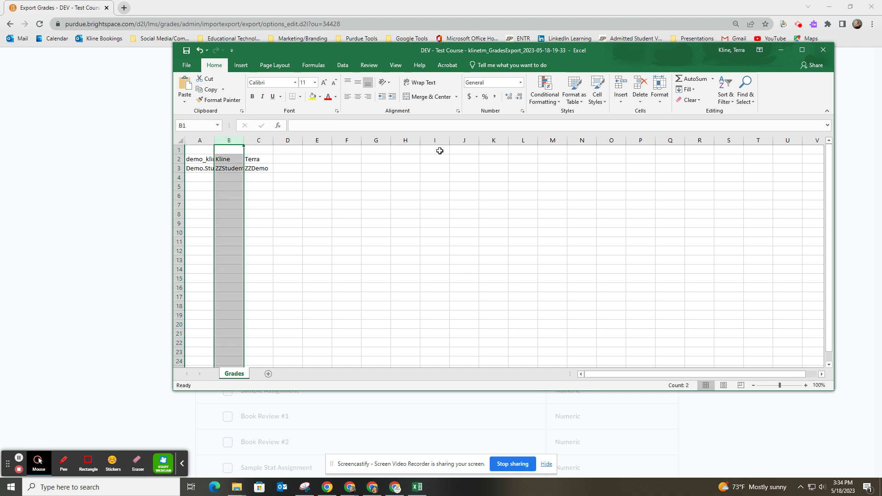
click(731, 85)
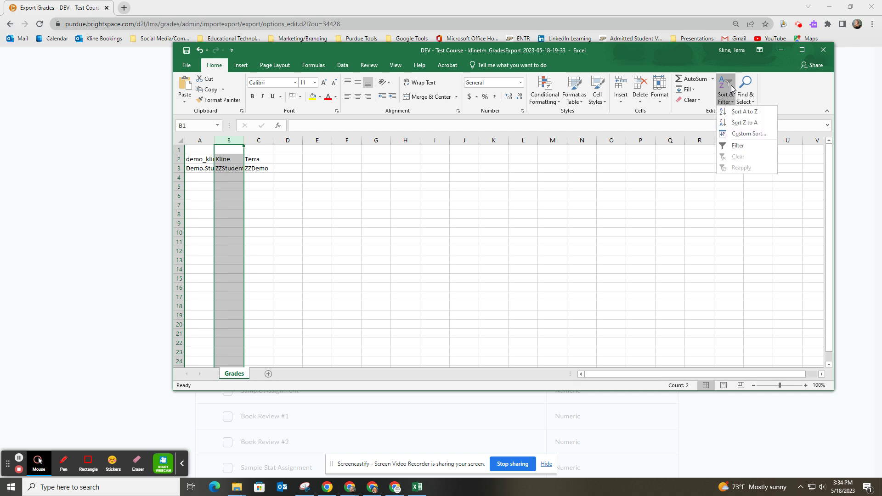
click(750, 112)
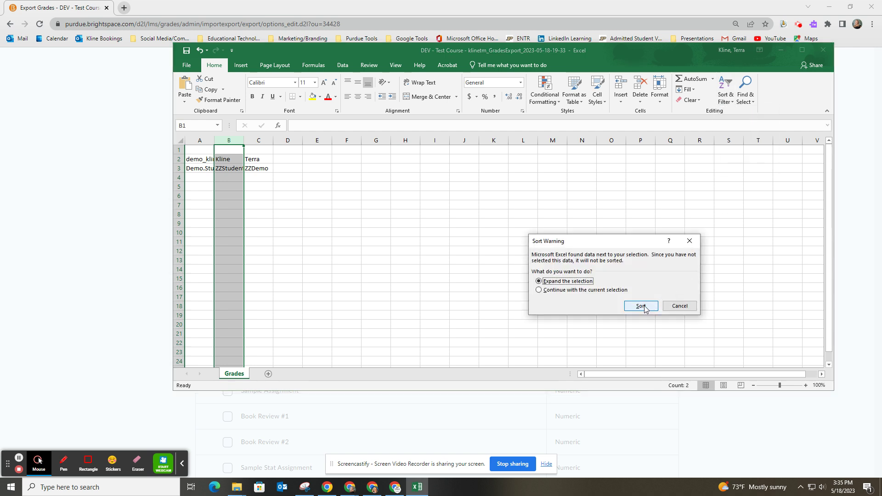
click(643, 306)
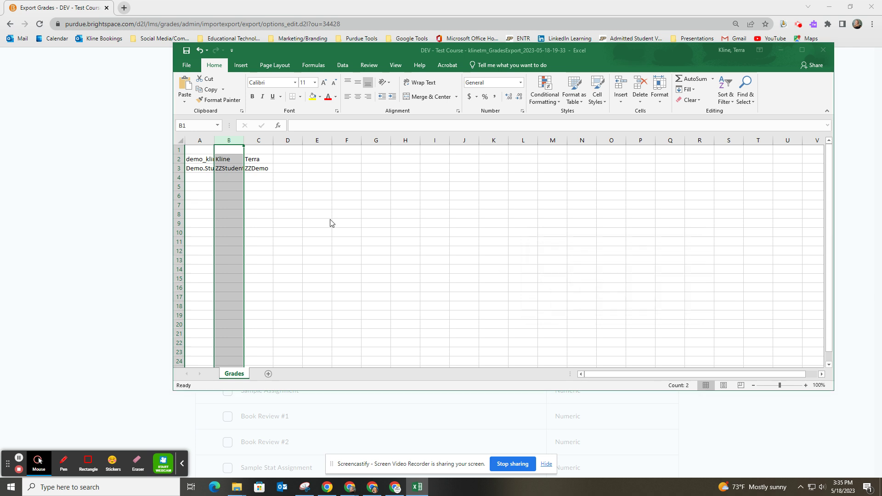
Step: Copy the students' sorted last and first names in cells B1:C2
click(269, 204)
drag(224, 150, 263, 345)
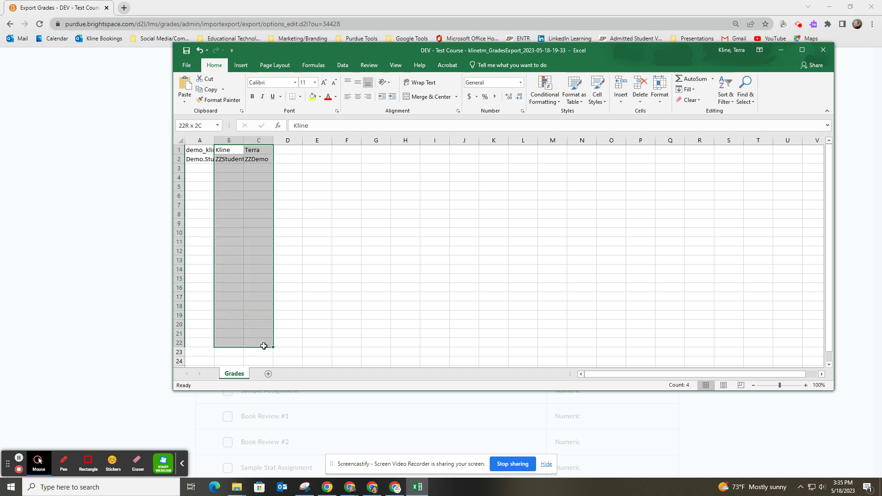
drag(263, 345, 268, 161)
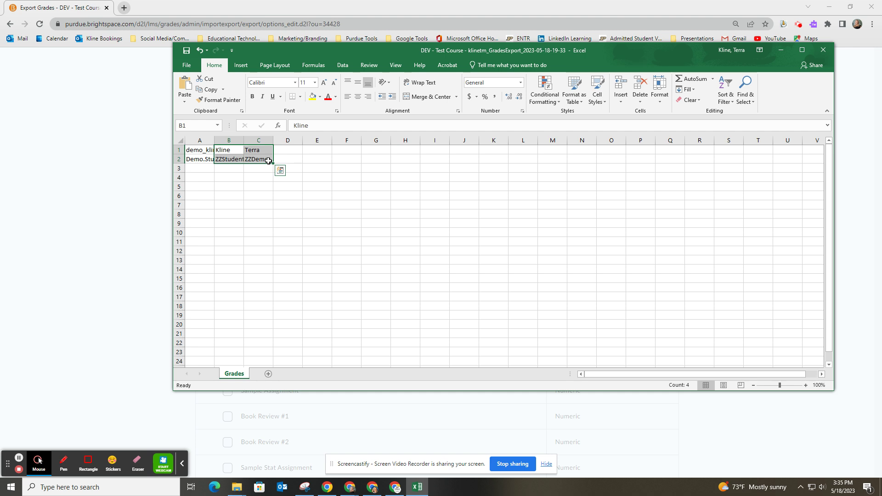
key(ctrl+c)
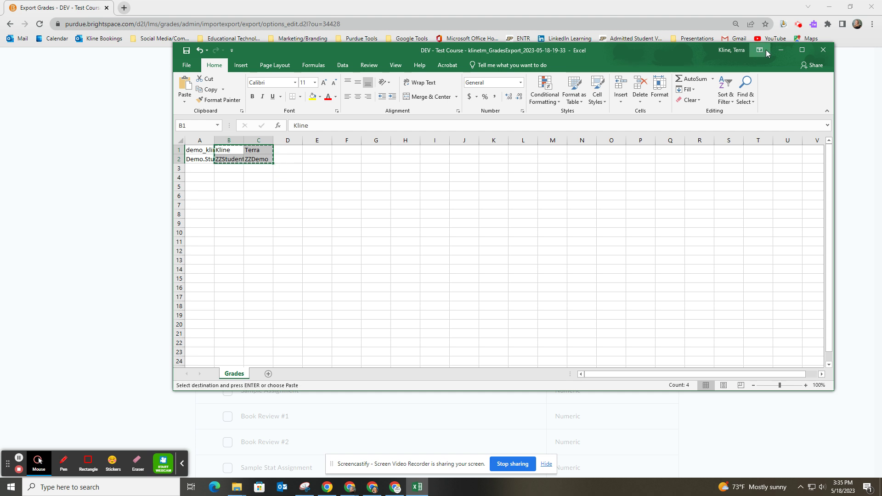
Step: Switch to the Peer Review Template in Google Forms and paste the copied names as options of Section 003's "My name is...." dropdown
click(780, 53)
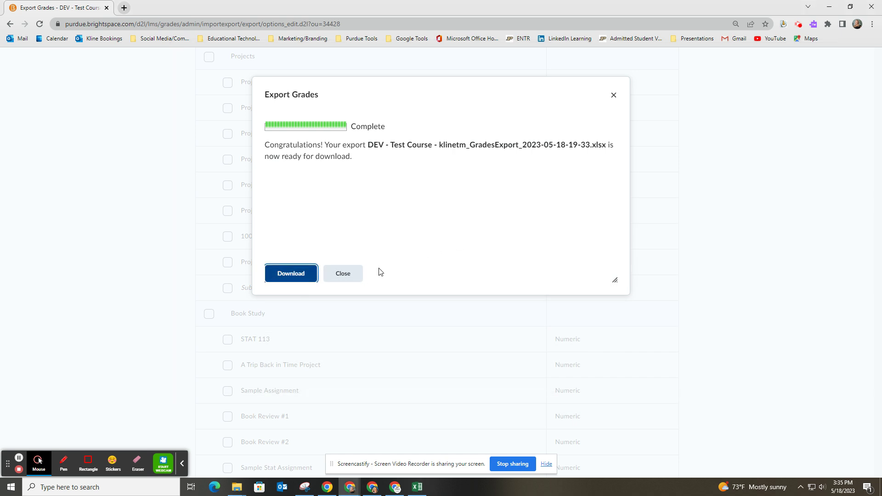
click(346, 275)
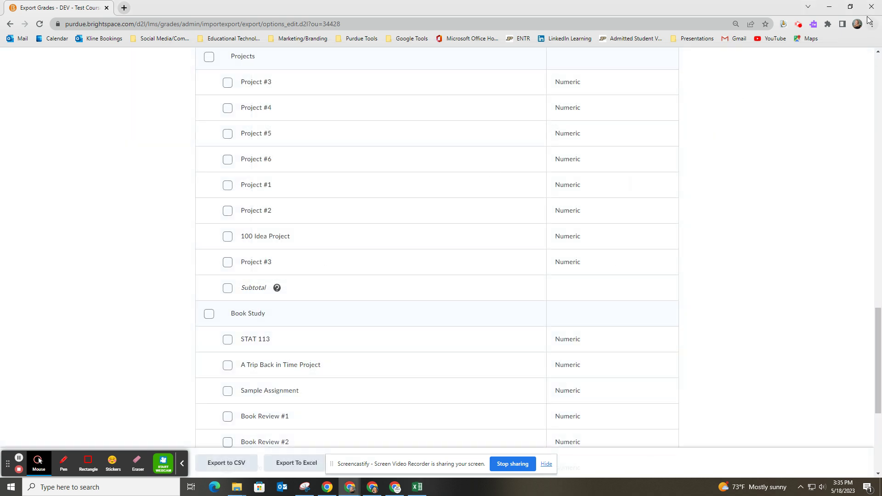
click(830, 7)
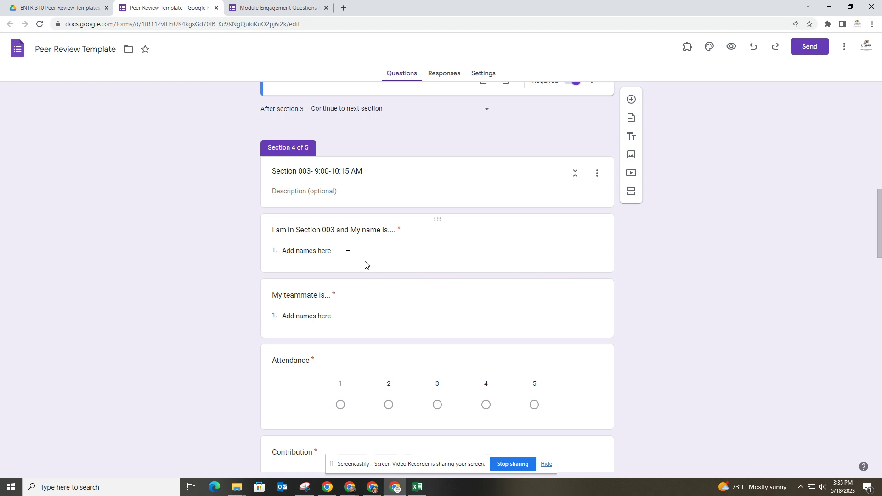
click(348, 254)
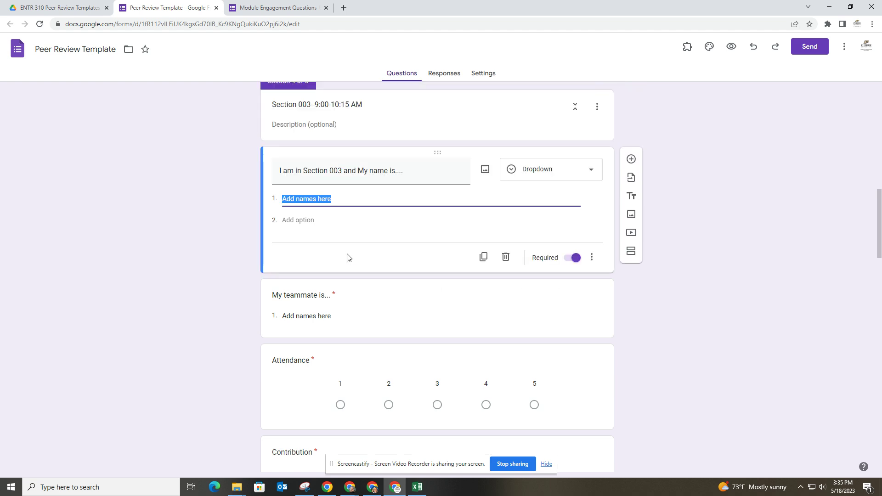
key(ctrl+v)
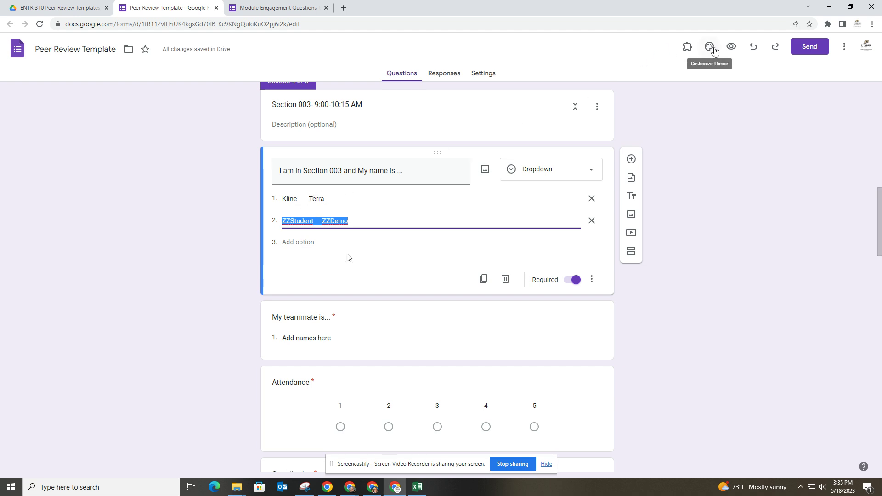
Step: Preview the form with Peer Review 1 and Section 003- 9-10:15 AM chosen, and check the name options in its "My name is...." dropdown
click(730, 48)
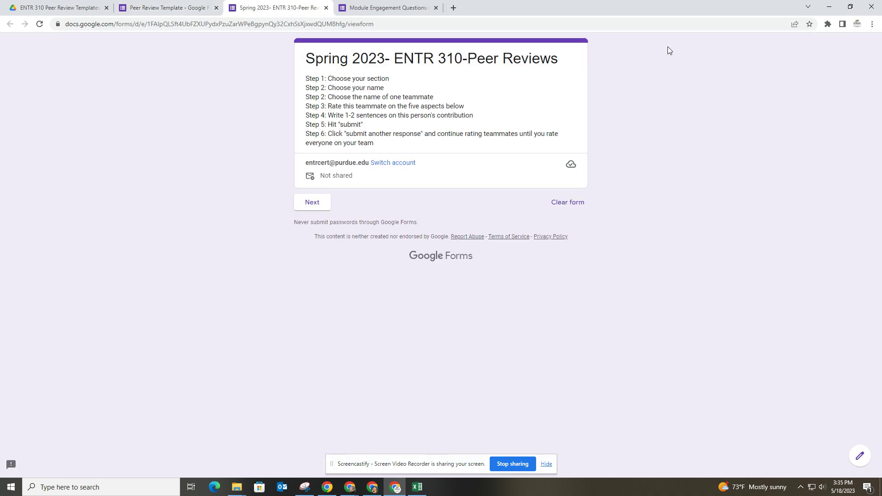
click(321, 208)
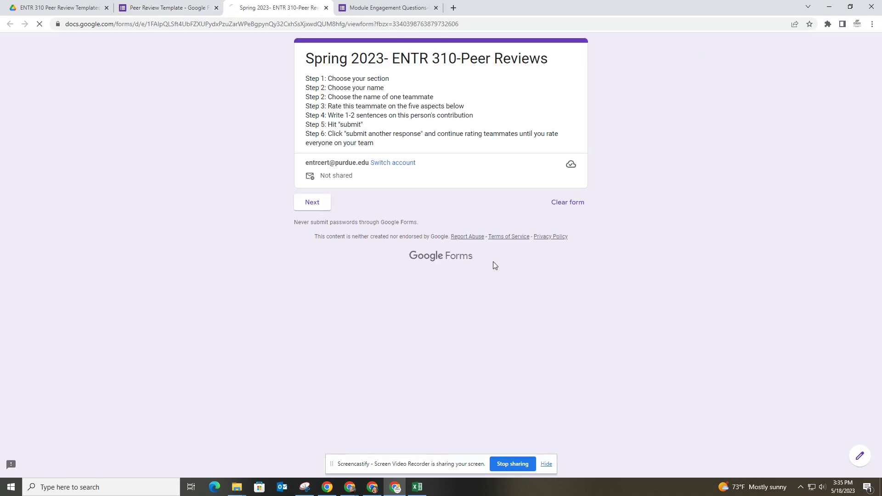
click(358, 209)
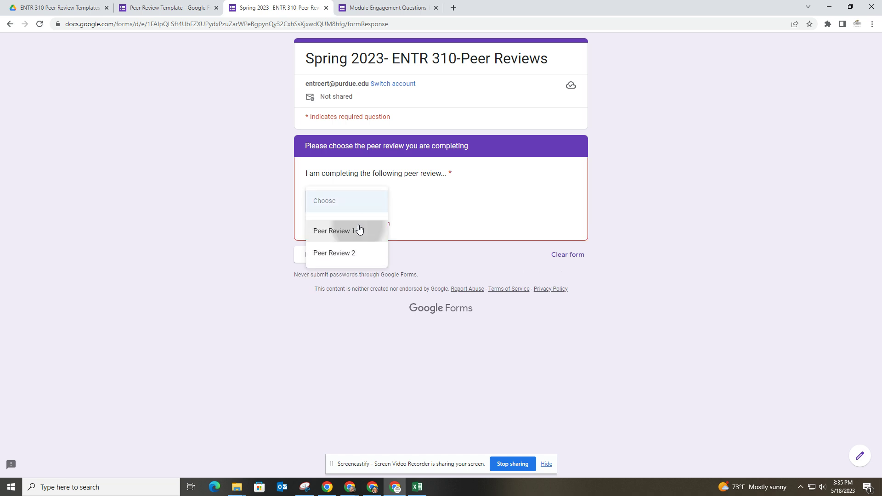
click(359, 230)
click(364, 238)
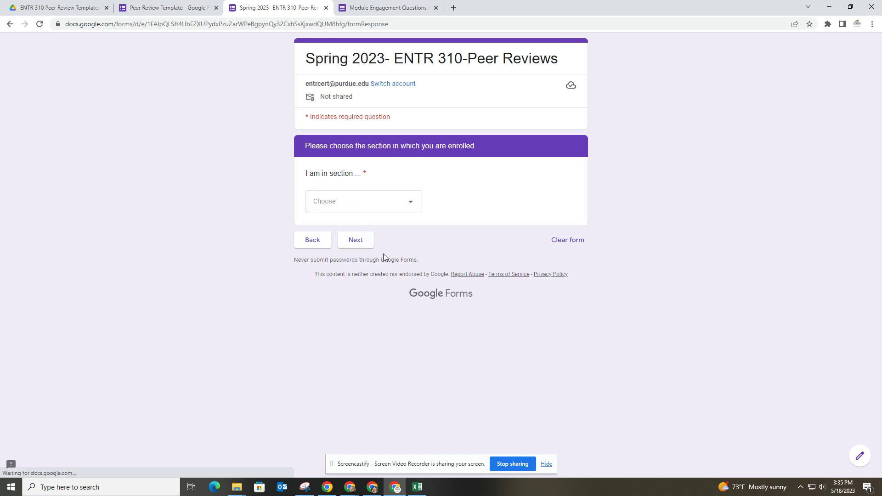
click(405, 206)
click(384, 232)
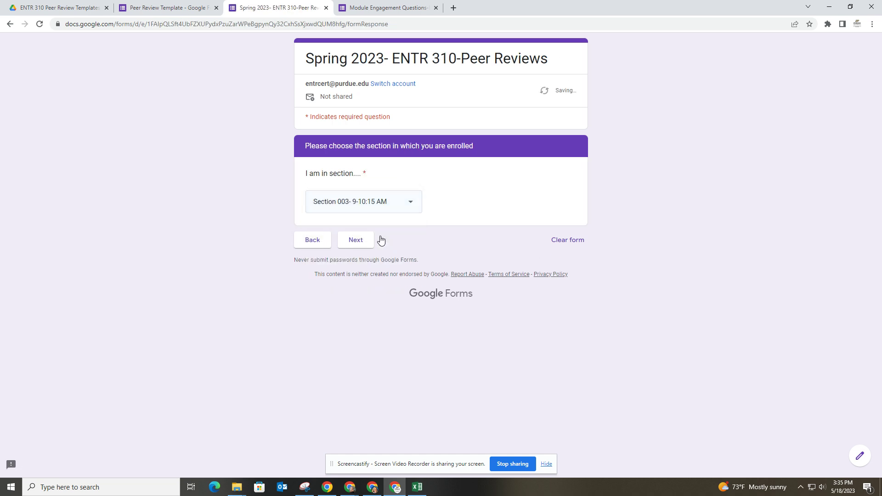
click(358, 240)
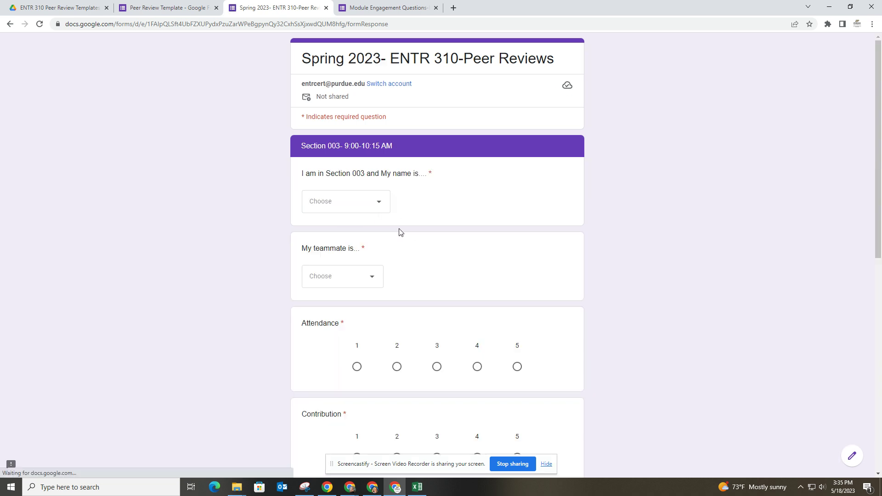
click(376, 205)
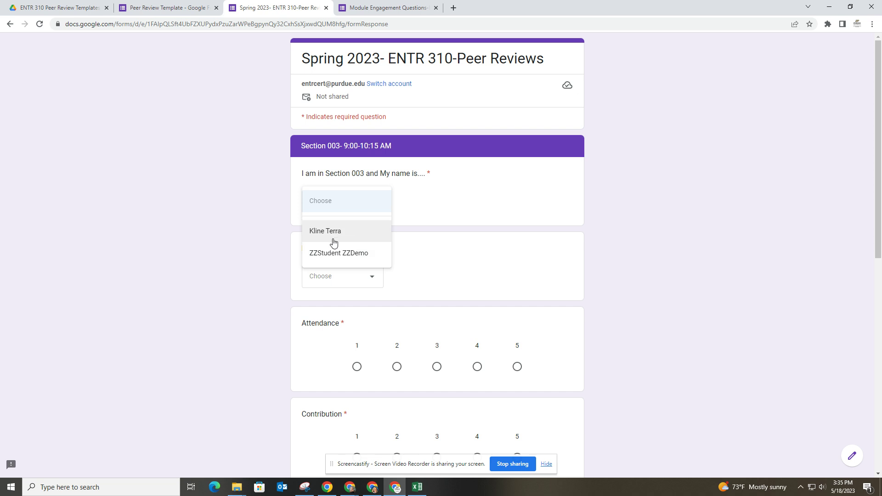
Step: Back in the form editor, replace the placeholder option of Section 003's "My teammate is..." dropdown with the copied student names
click(192, 9)
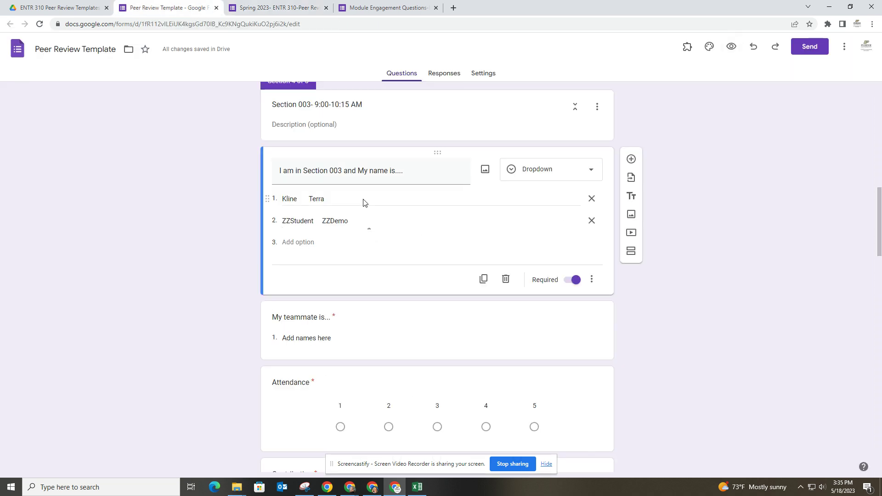
scroll(360, 238, down, 1)
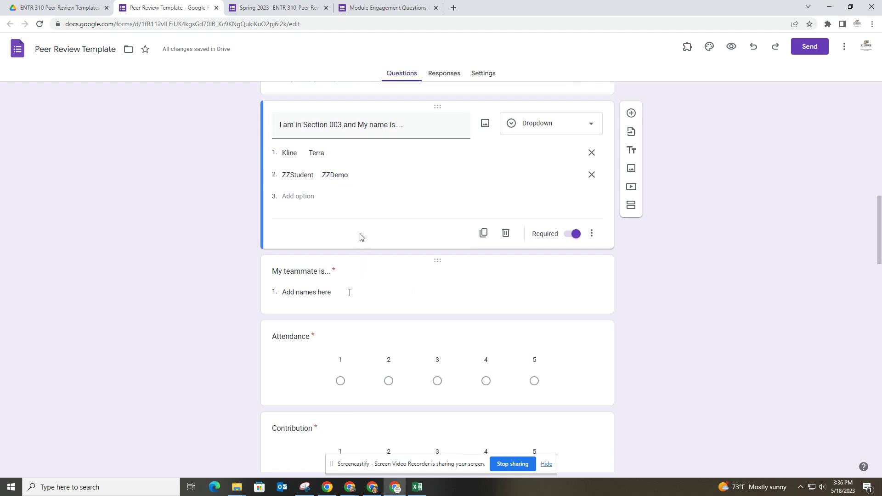
click(350, 292)
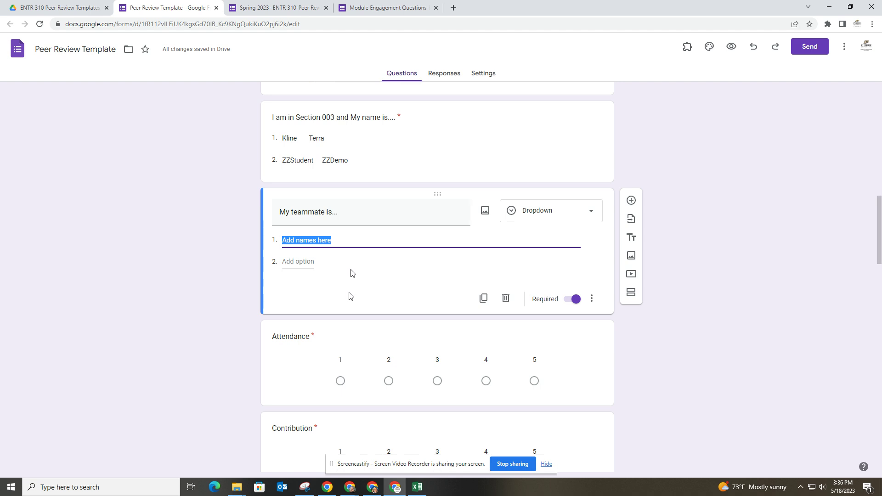
key(ctrl+v)
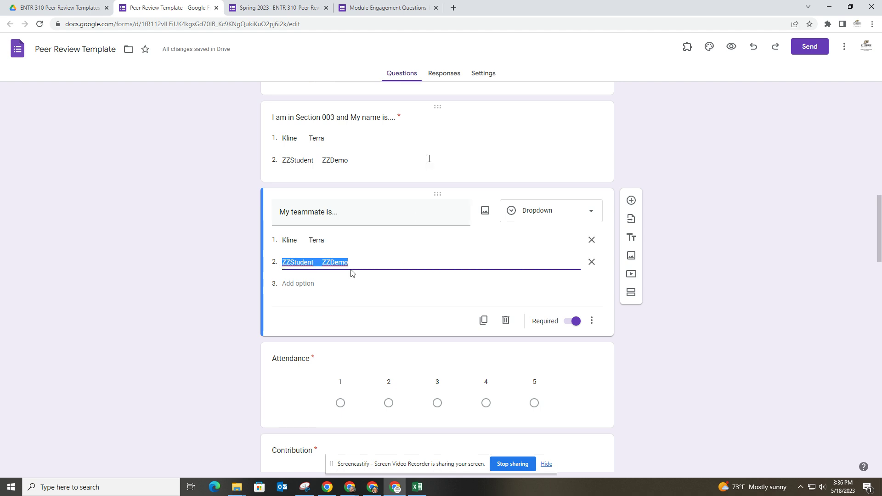
scroll(524, 217, down, 3)
scroll(585, 238, down, 15)
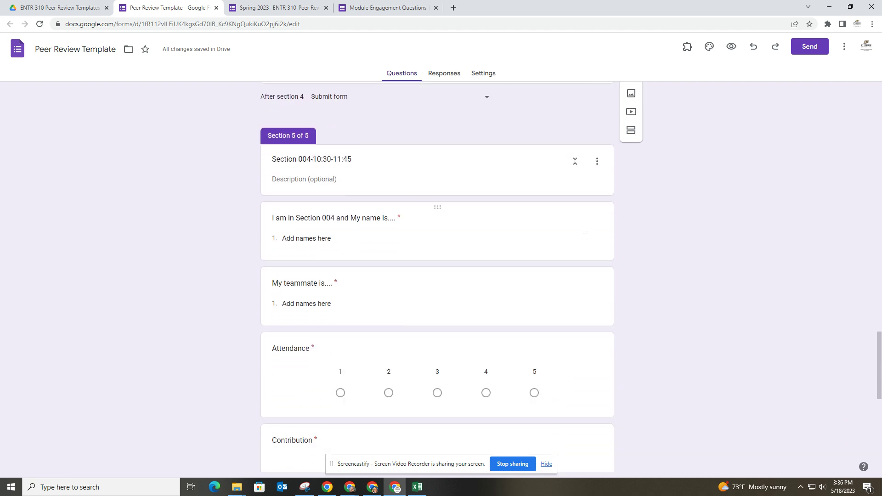